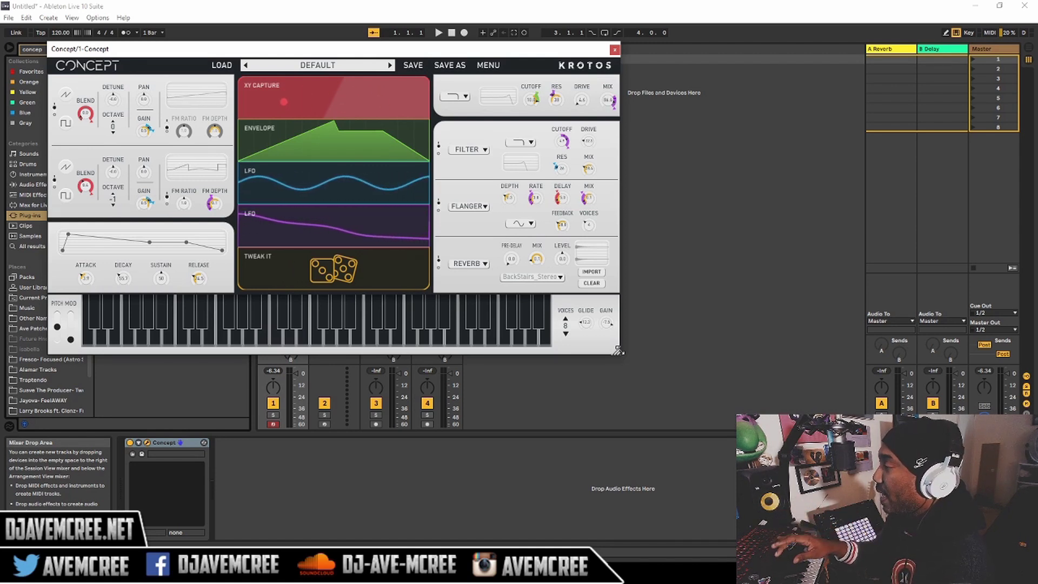
Resize the Concept plug-in window to enlarge its whole interface
drag(618, 352, 734, 444)
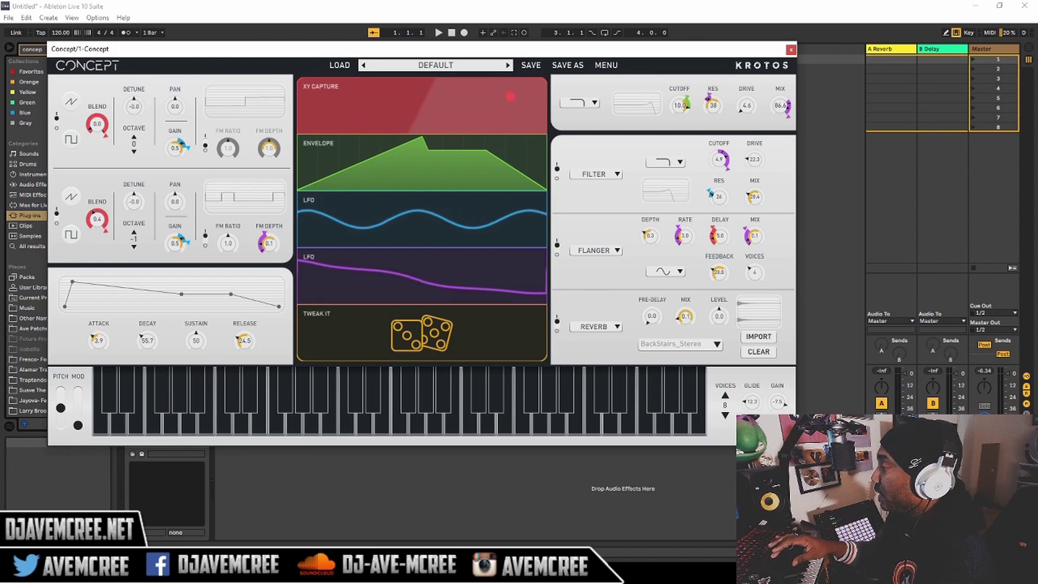
drag(796, 444, 615, 338)
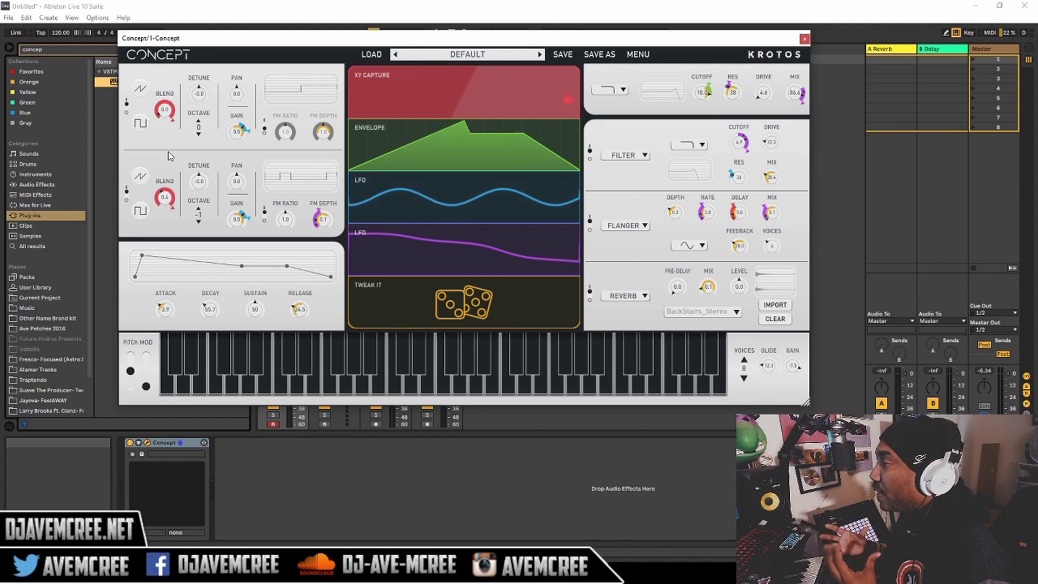
Record a freehand movement in Free mode for the XY Capture modulator, try double playback speed, and set it to half
mouse_move(292, 129)
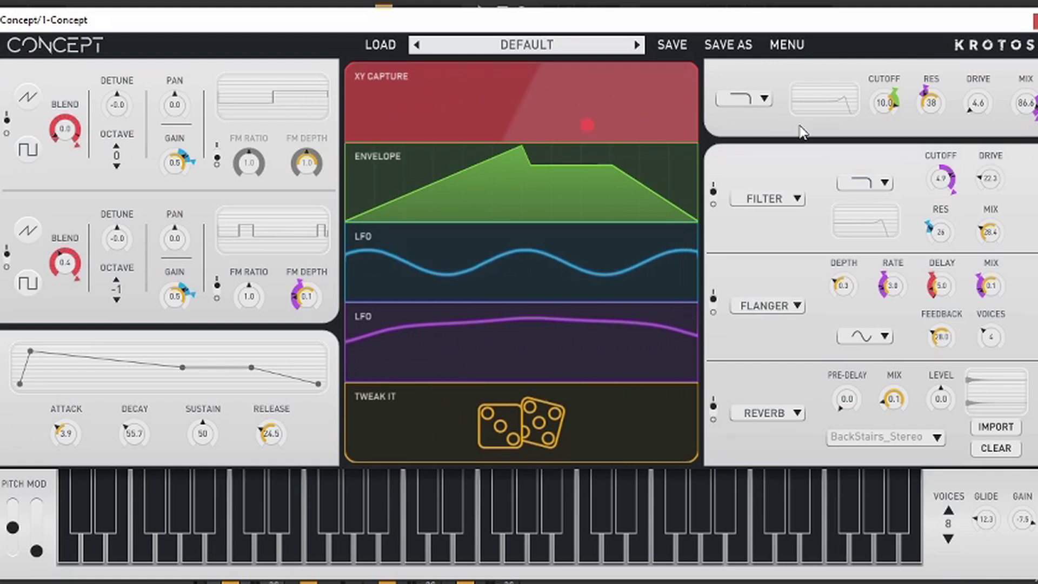
click(598, 100)
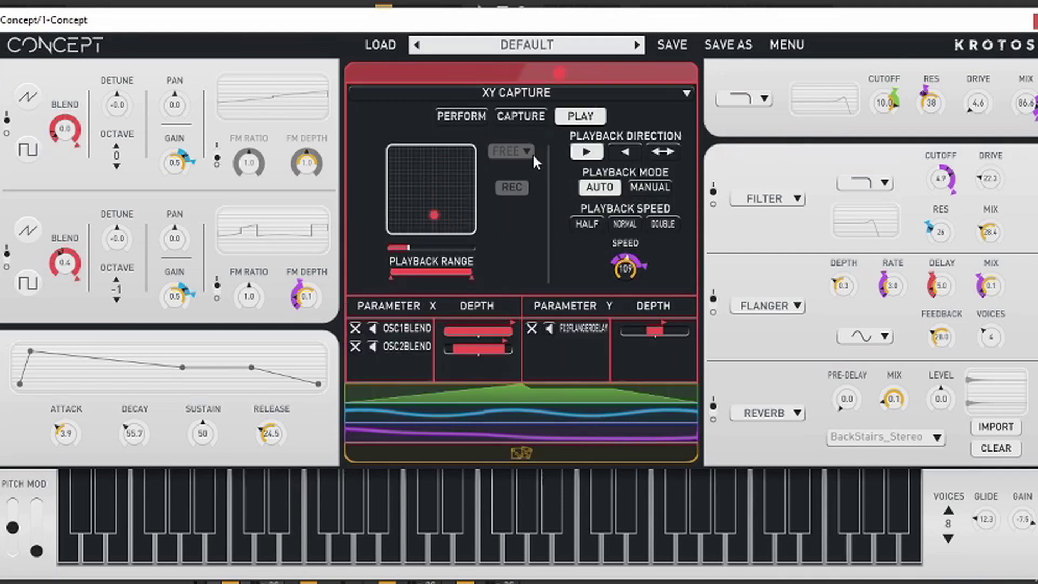
click(524, 113)
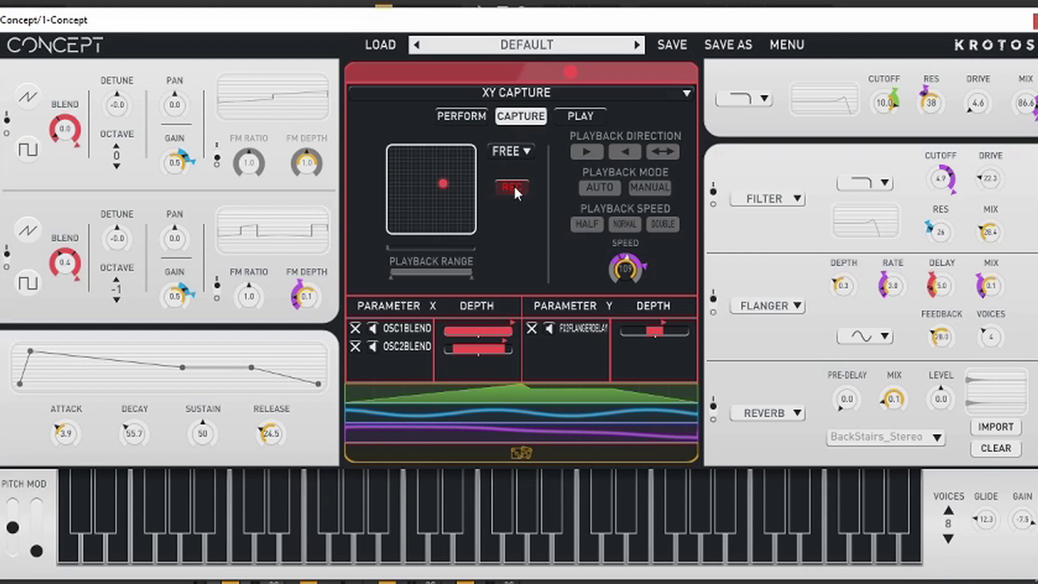
mouse_move(445, 186)
mouse_down()
mouse_move(413, 178)
mouse_move(414, 212)
mouse_up()
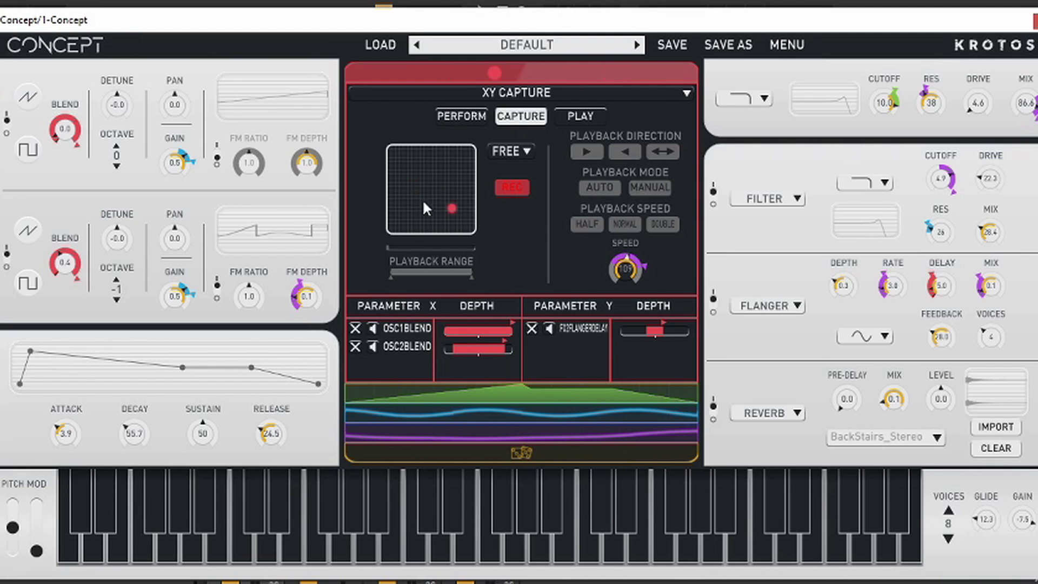
drag(433, 177, 440, 199)
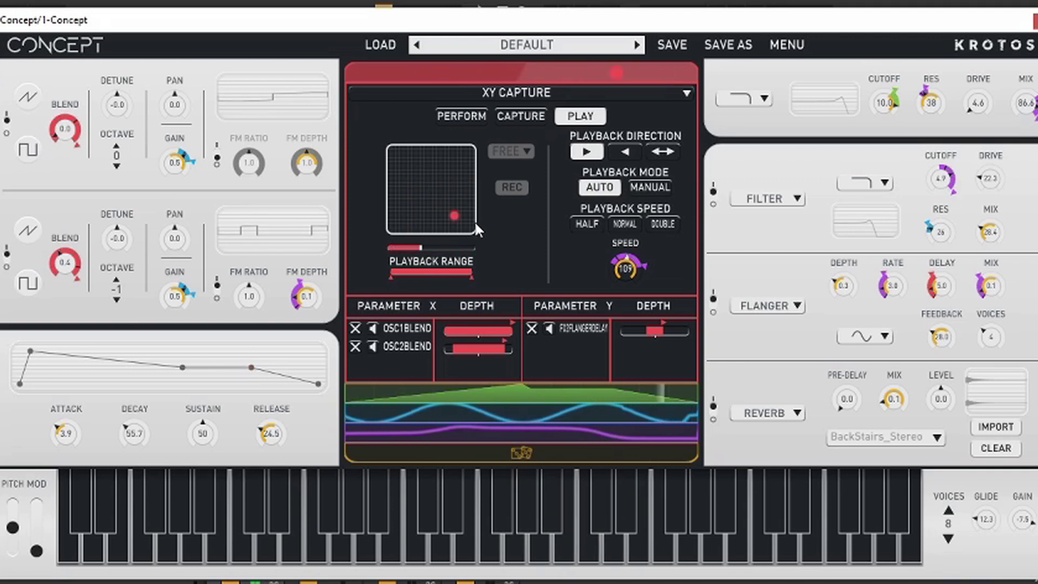
click(664, 224)
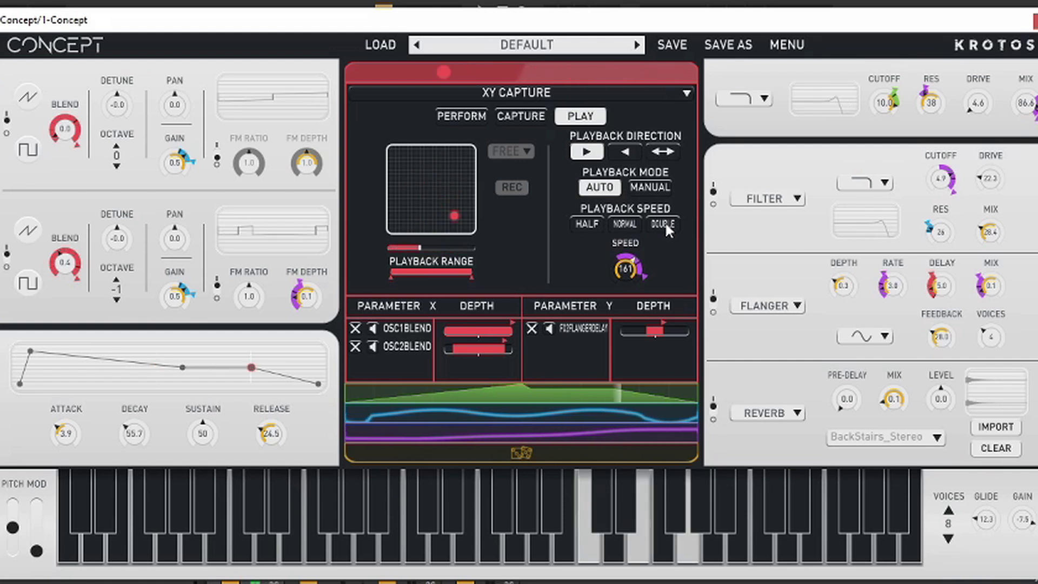
click(581, 225)
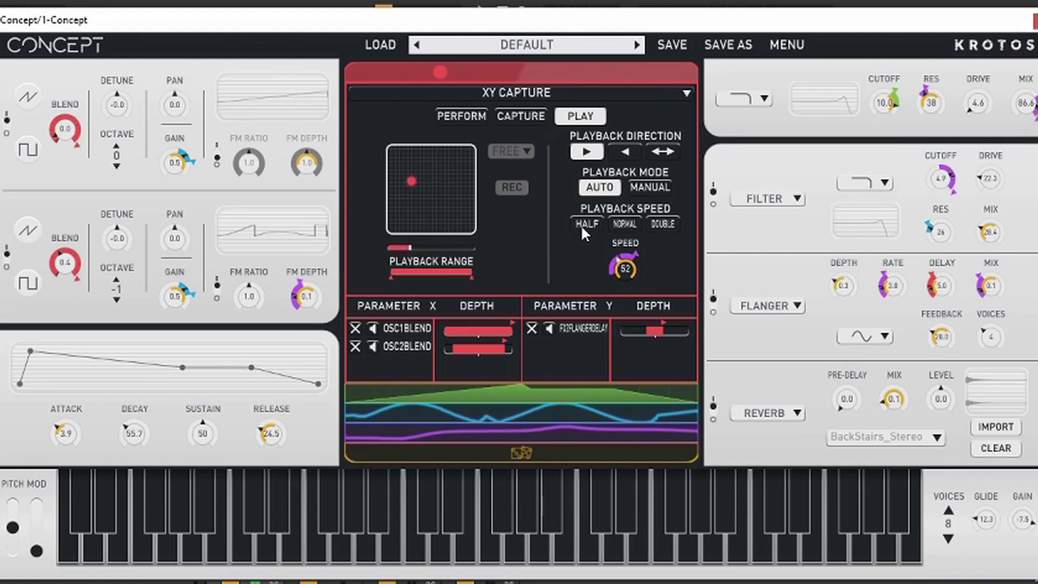
Examine the effect types available for the Filter and Flanger effect slots, keeping the current effects
click(797, 199)
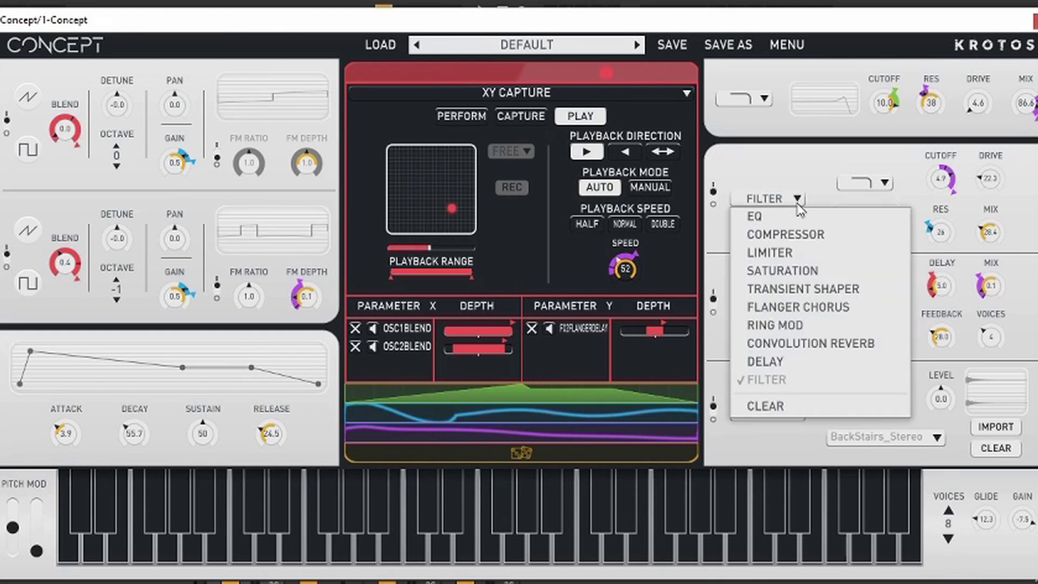
click(755, 171)
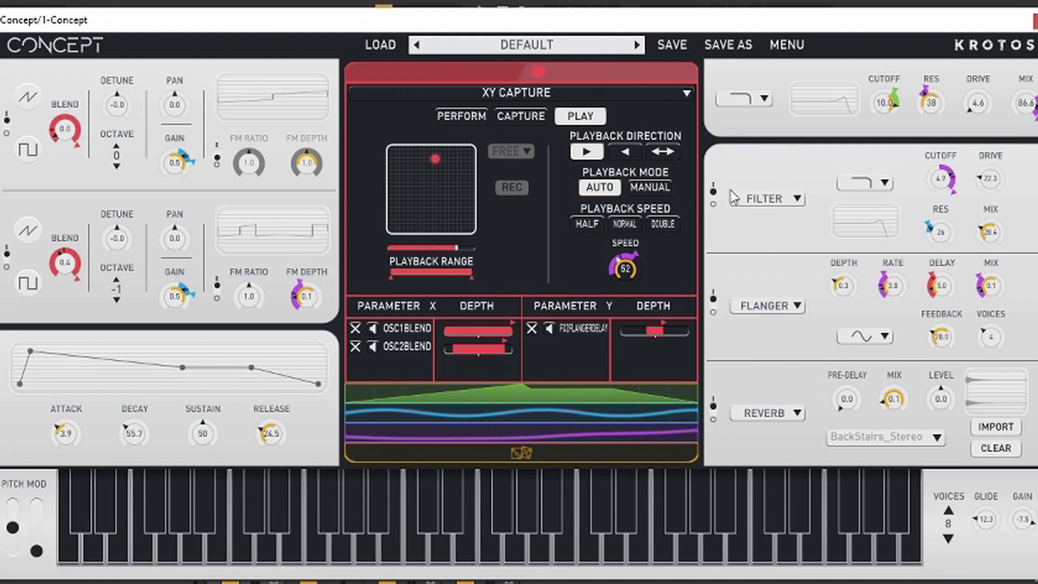
click(792, 315)
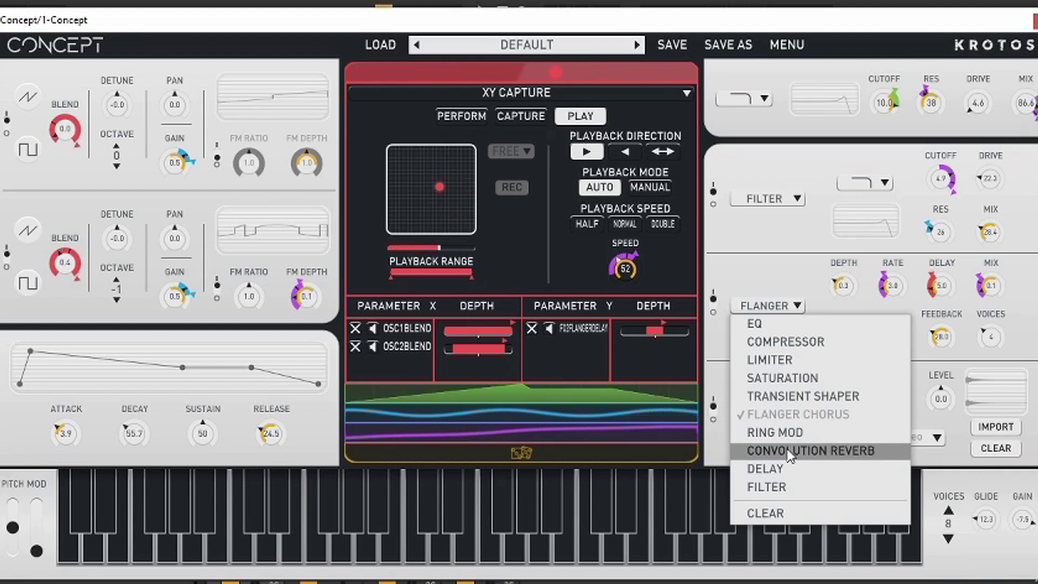
click(761, 288)
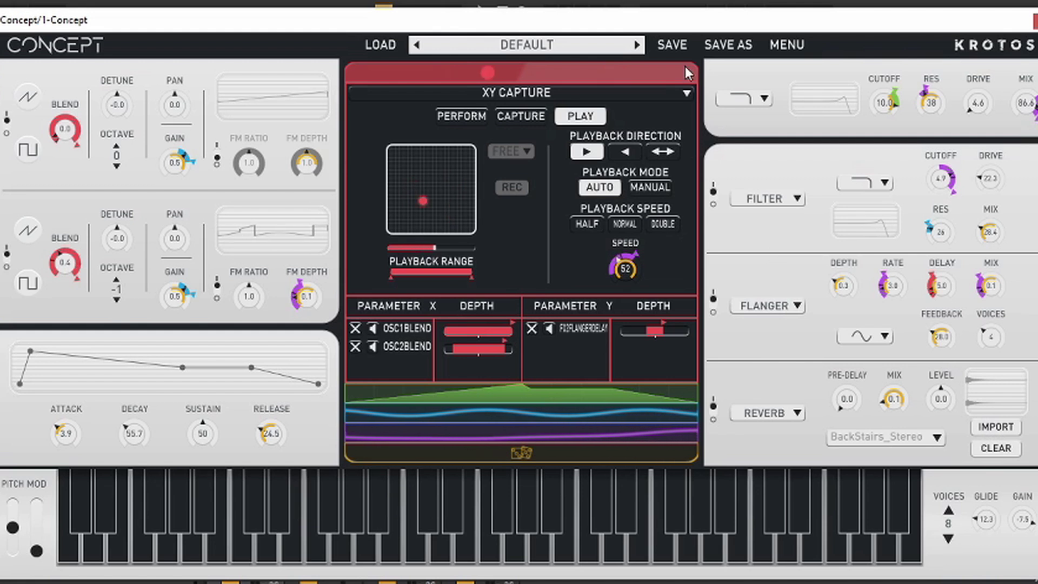
Review the Envelope modulator's settings and change the fourth modulator to Audio Input
click(558, 394)
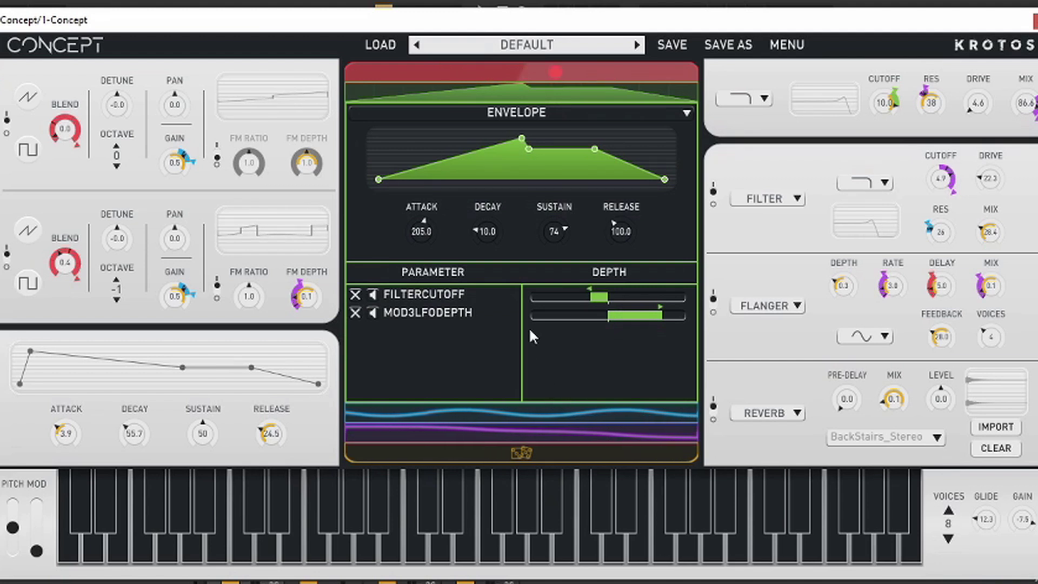
click(556, 416)
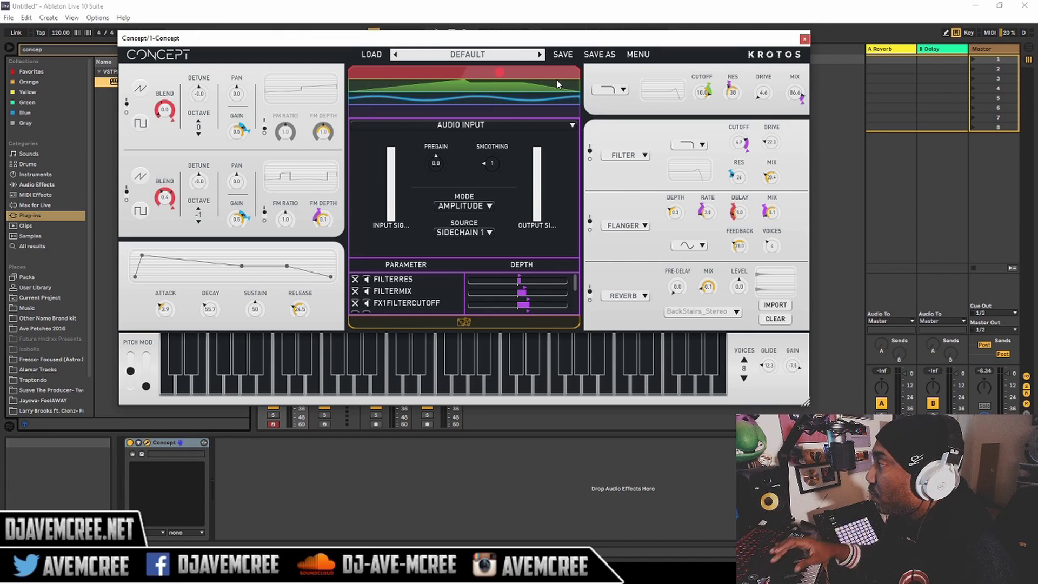
Close the Concept window, select the Concept track and reopen the plug-in's window from its device
click(804, 38)
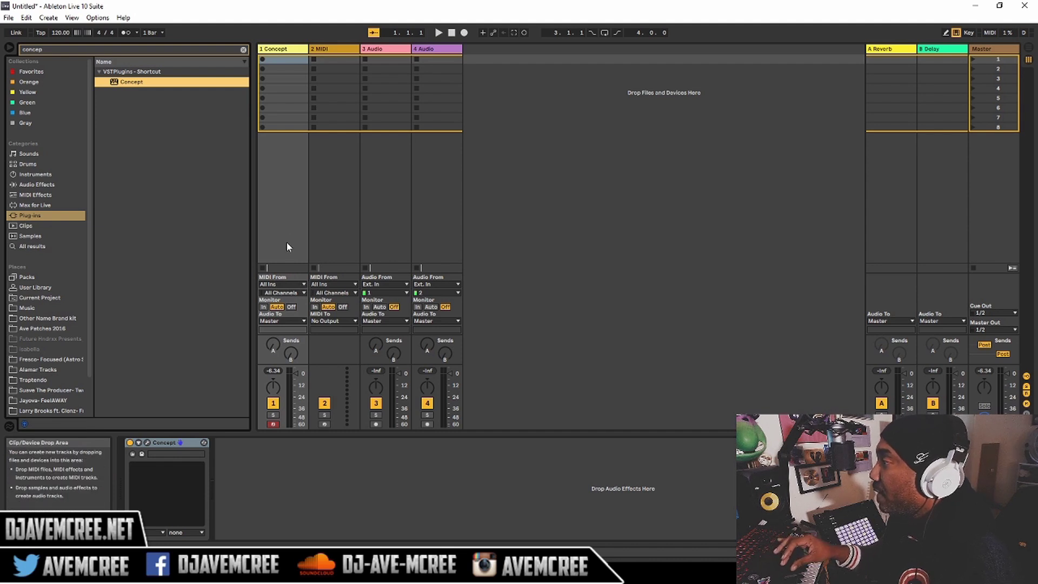
click(292, 52)
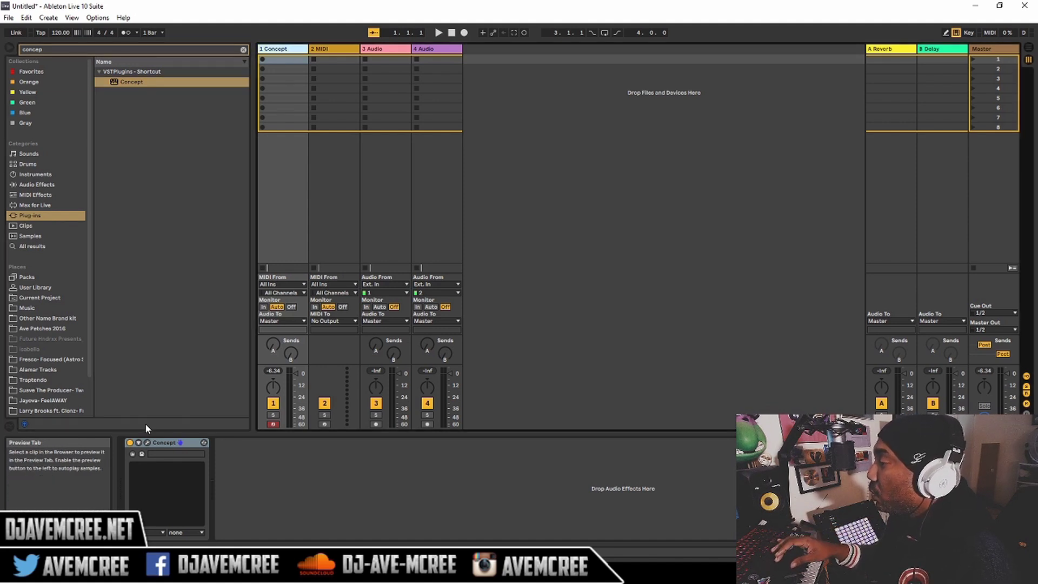
click(146, 443)
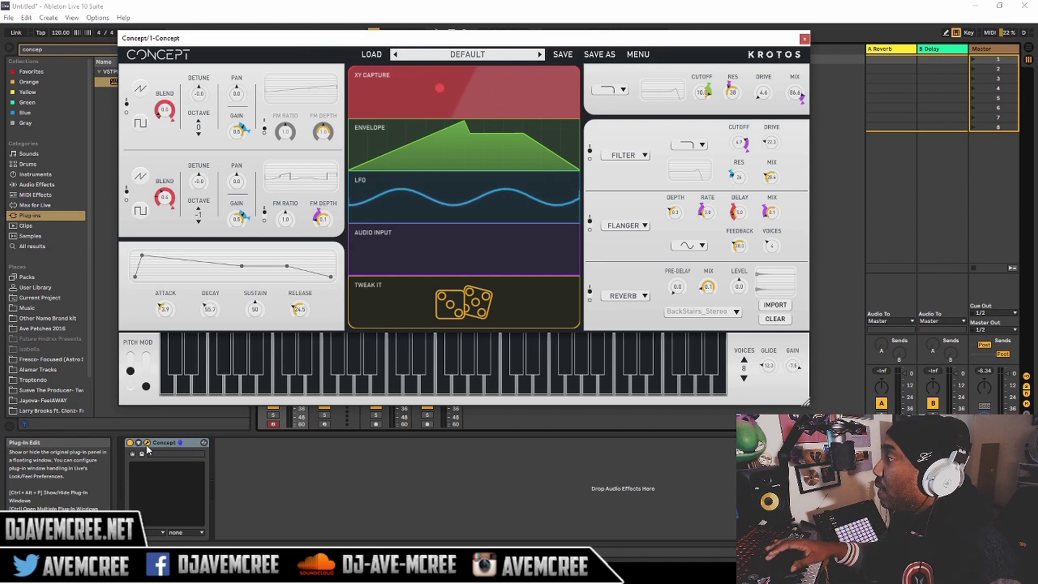
Randomize the DEFAULT preset's assigned parameters twice with Tweak It at a master amount of 100
click(436, 310)
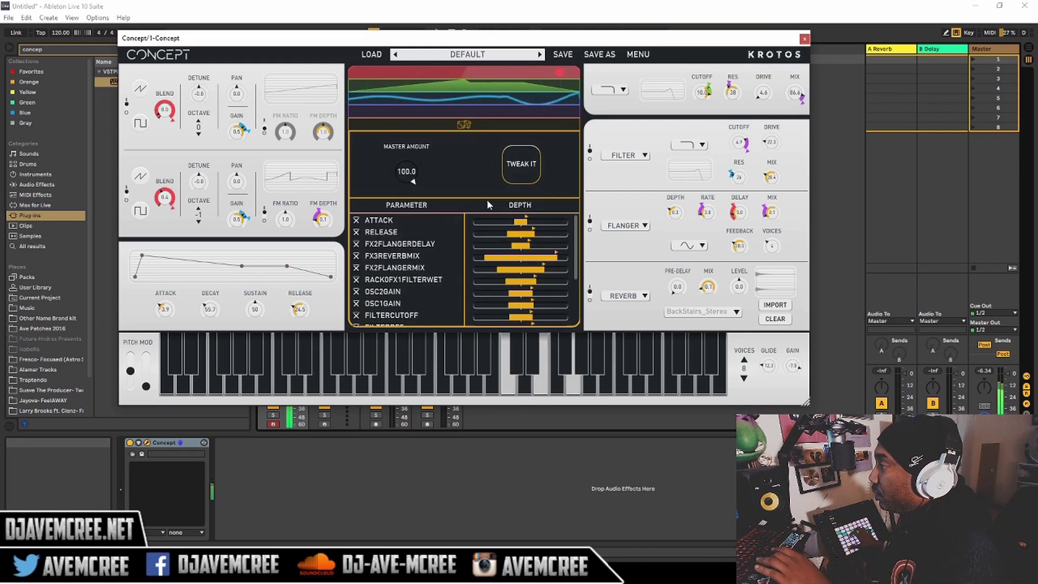
click(510, 172)
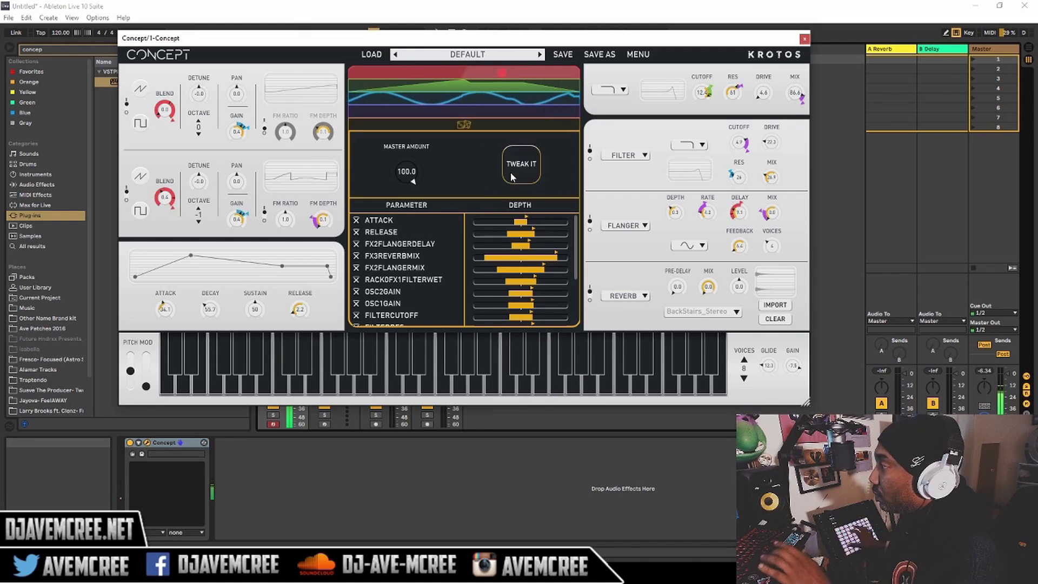
click(512, 176)
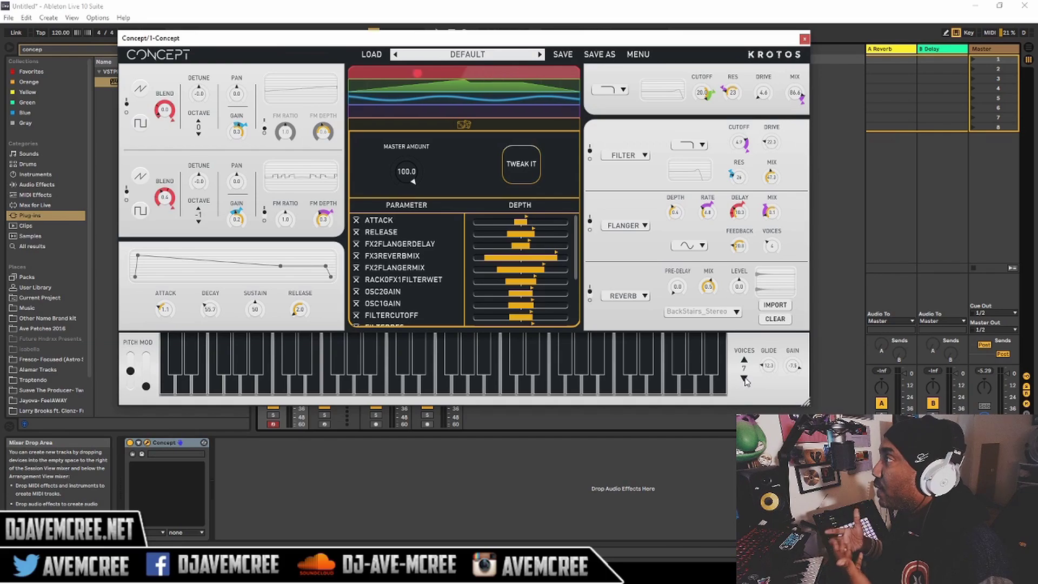
Audition the bass and lead presets in order, from Concept XY Capture Bass and Dance Organ Bass through Arrival Lead
click(541, 54)
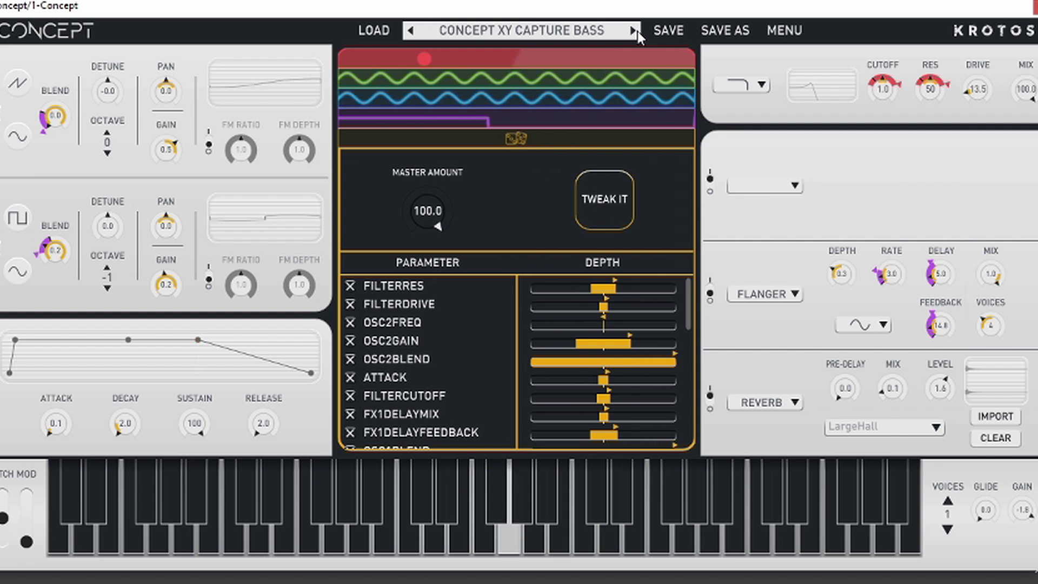
click(638, 31)
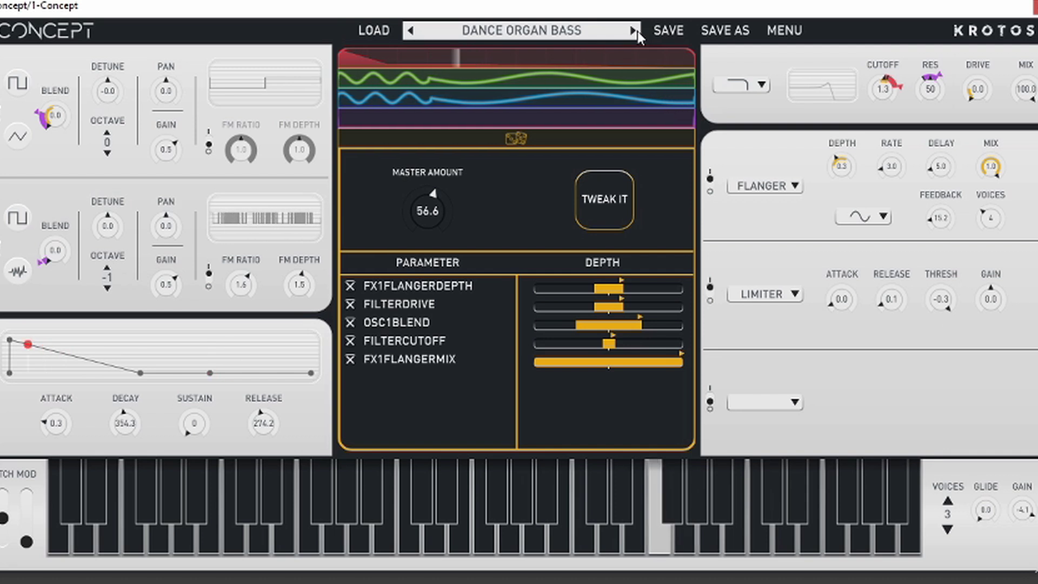
click(637, 31)
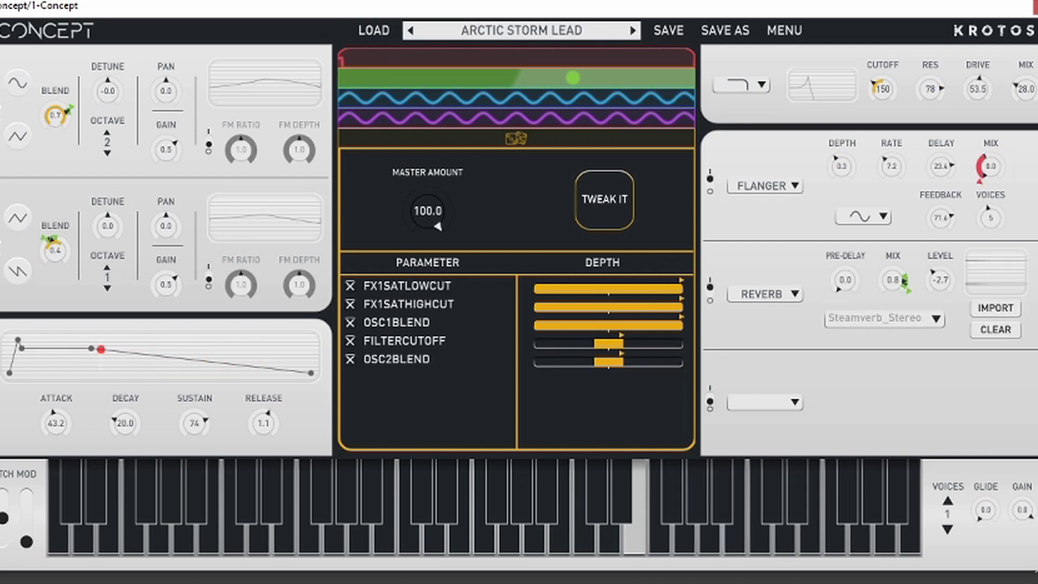
click(637, 30)
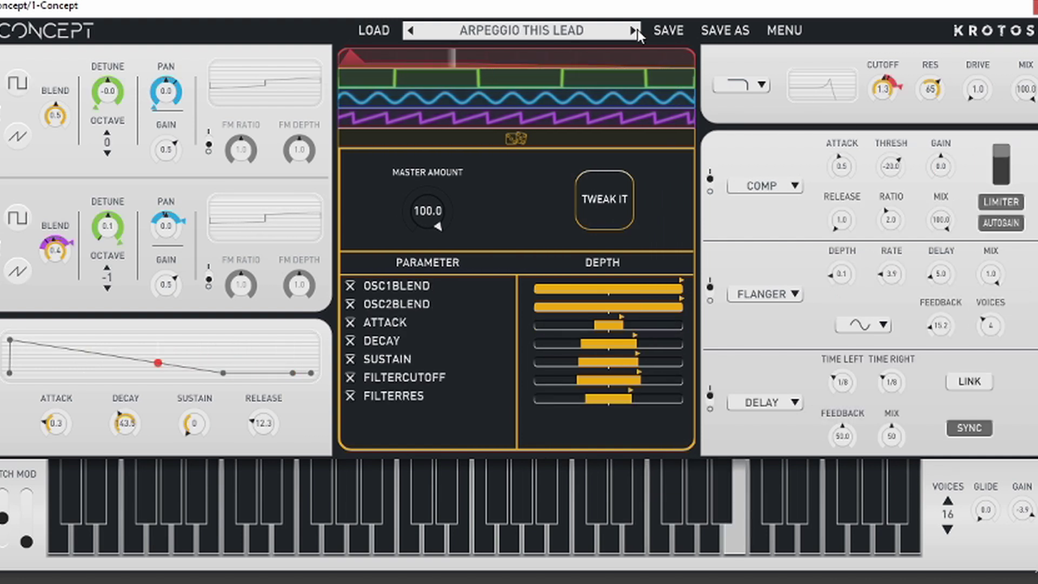
click(634, 30)
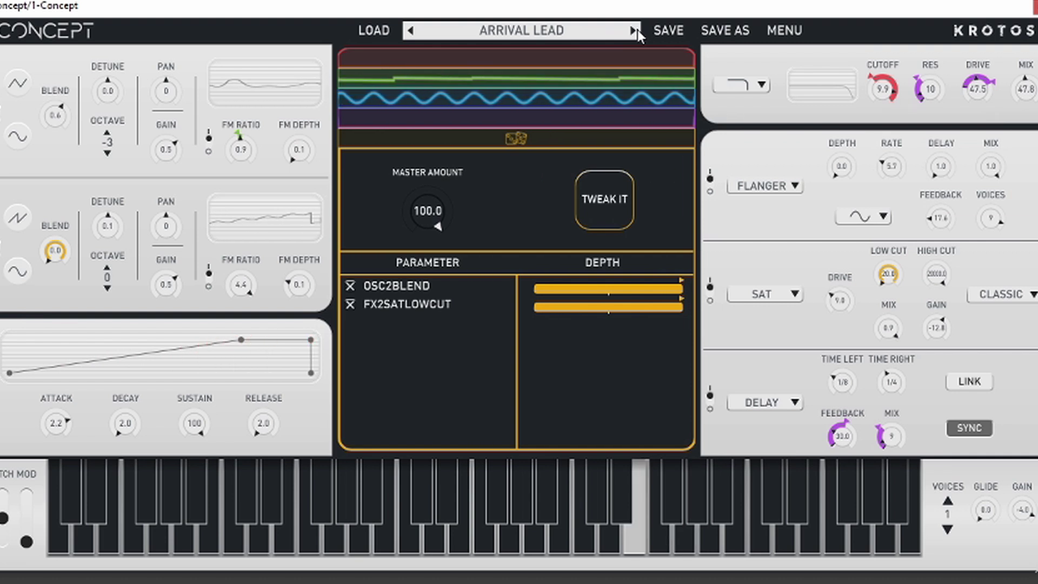
Audition the pluck and pad presets in order, from Arena-Ready Plucks and FM Pluck through Emerald Pad
click(636, 30)
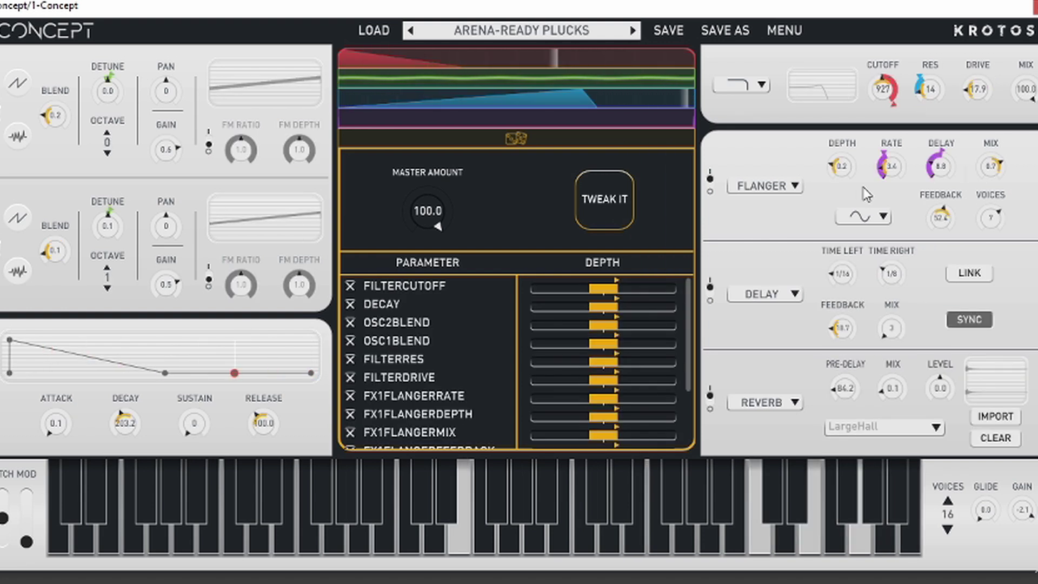
click(633, 31)
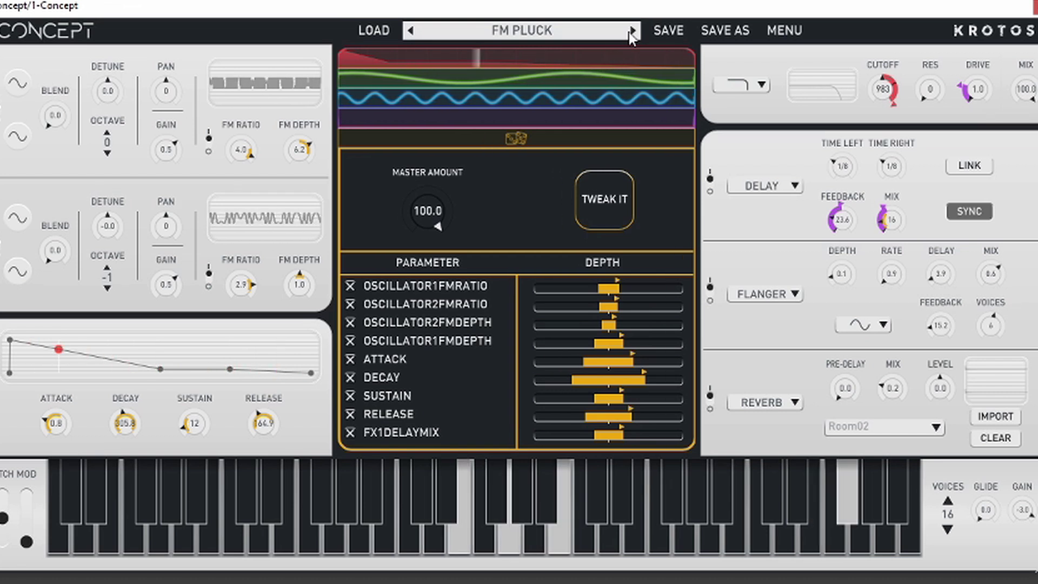
click(633, 31)
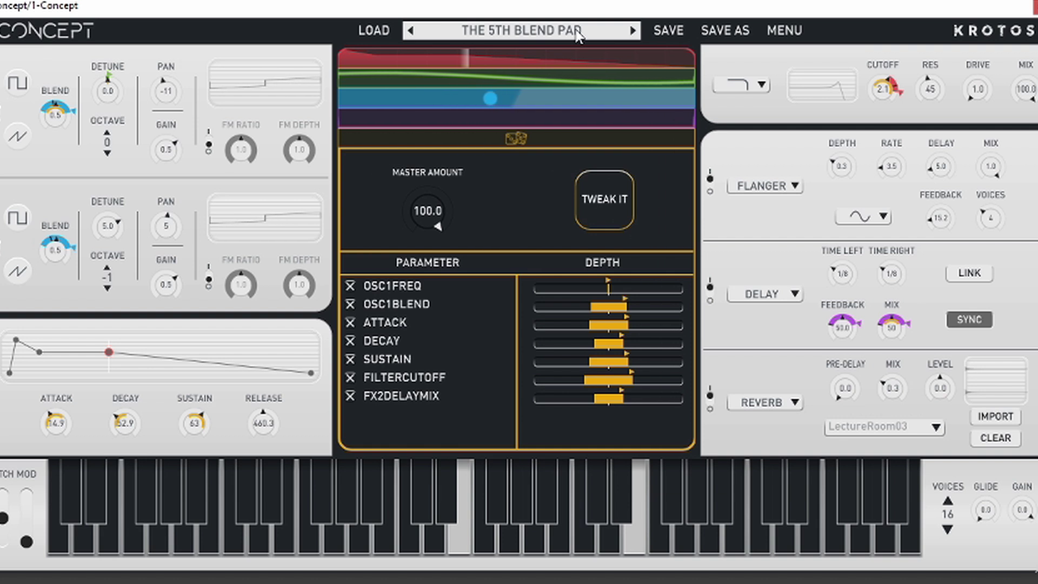
click(634, 32)
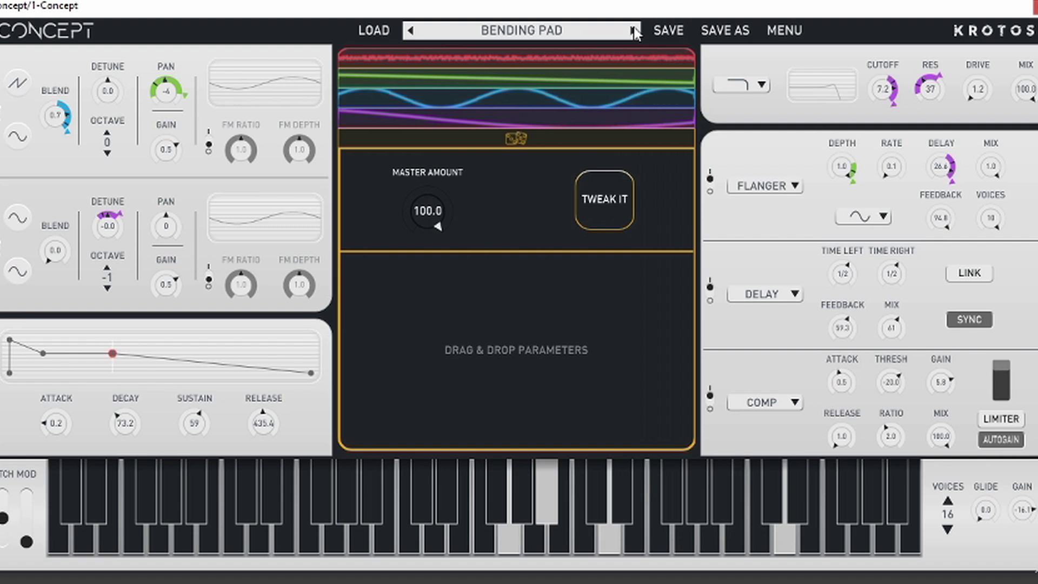
click(634, 32)
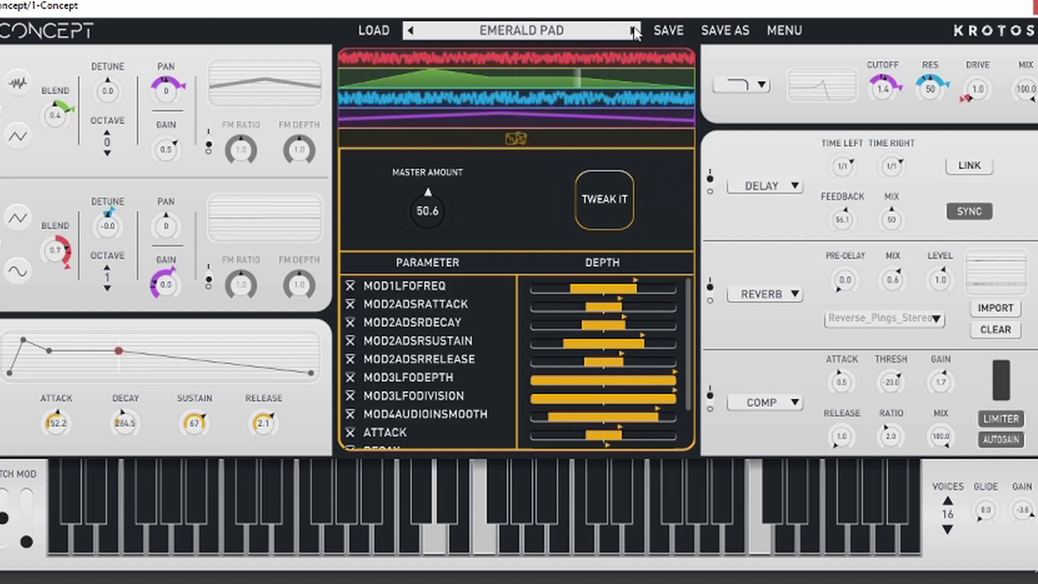